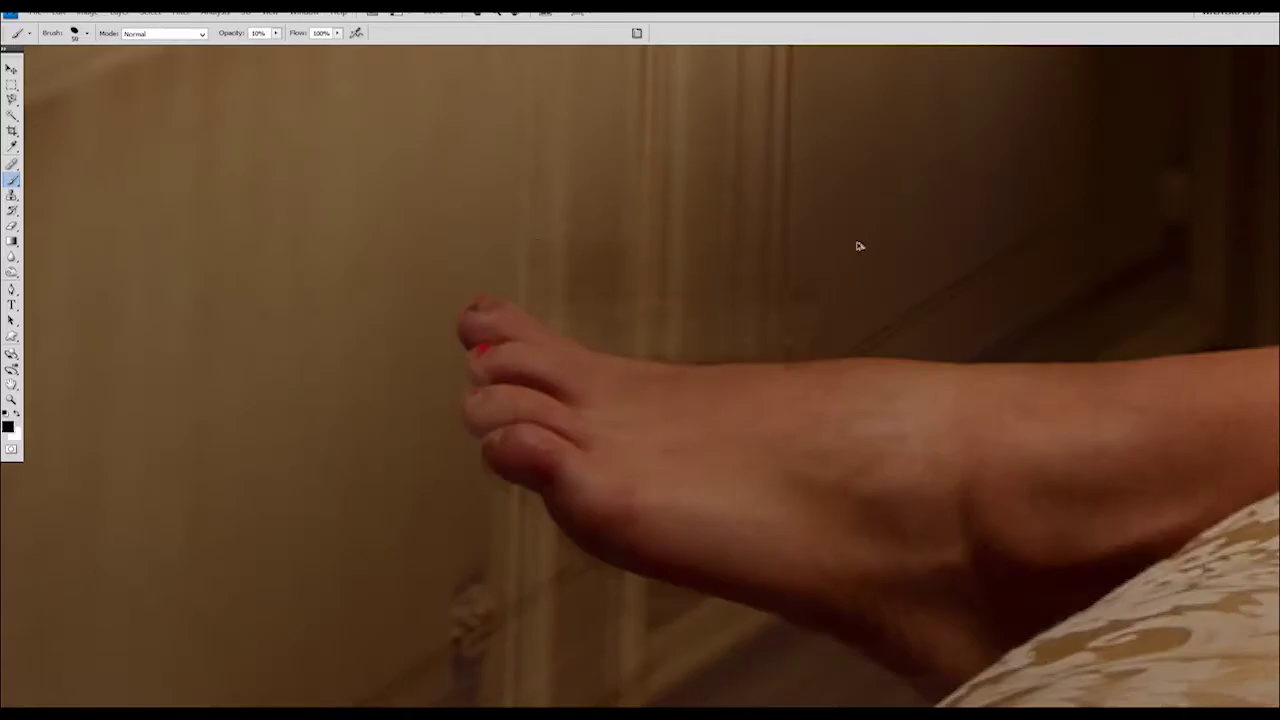
Swap colours so black is the foreground colour for painting over the valance top.
key("x")
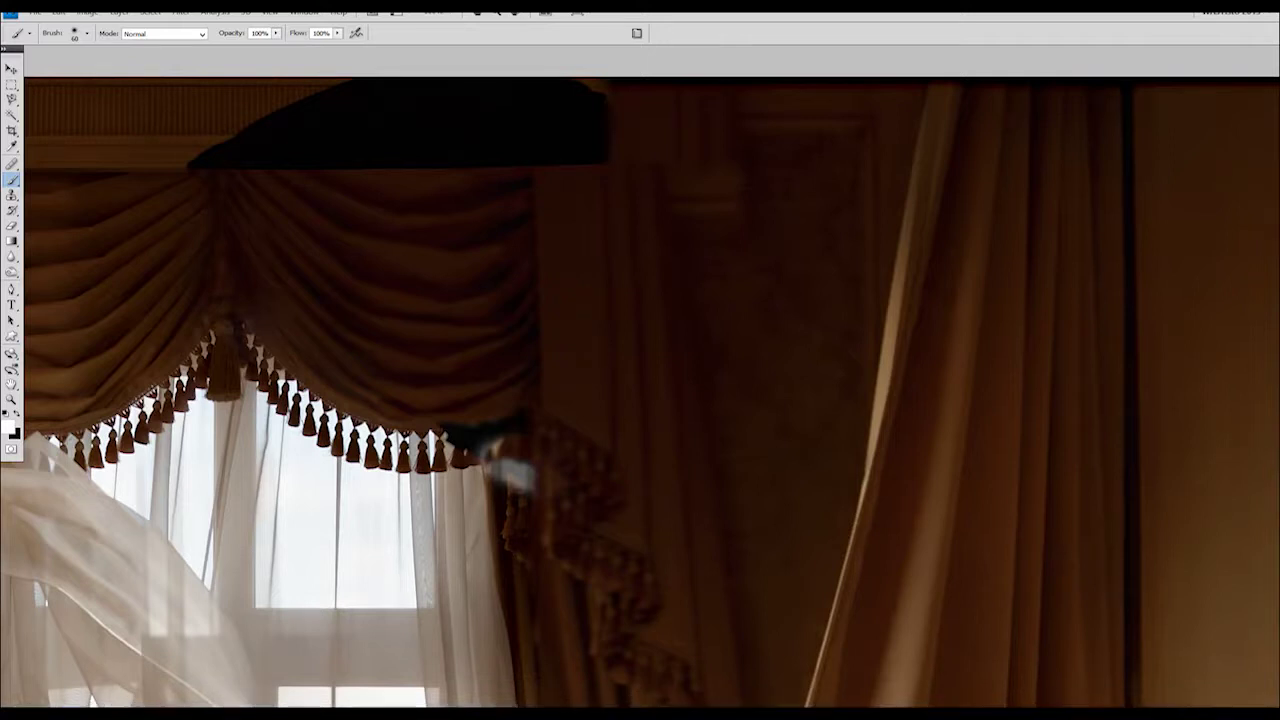
Switch to the Clone Stamp and move around the image to clone over the valance edge.
key("s")
scroll(426, 443, "up", 1)
scroll(300, 289, "up", 2)
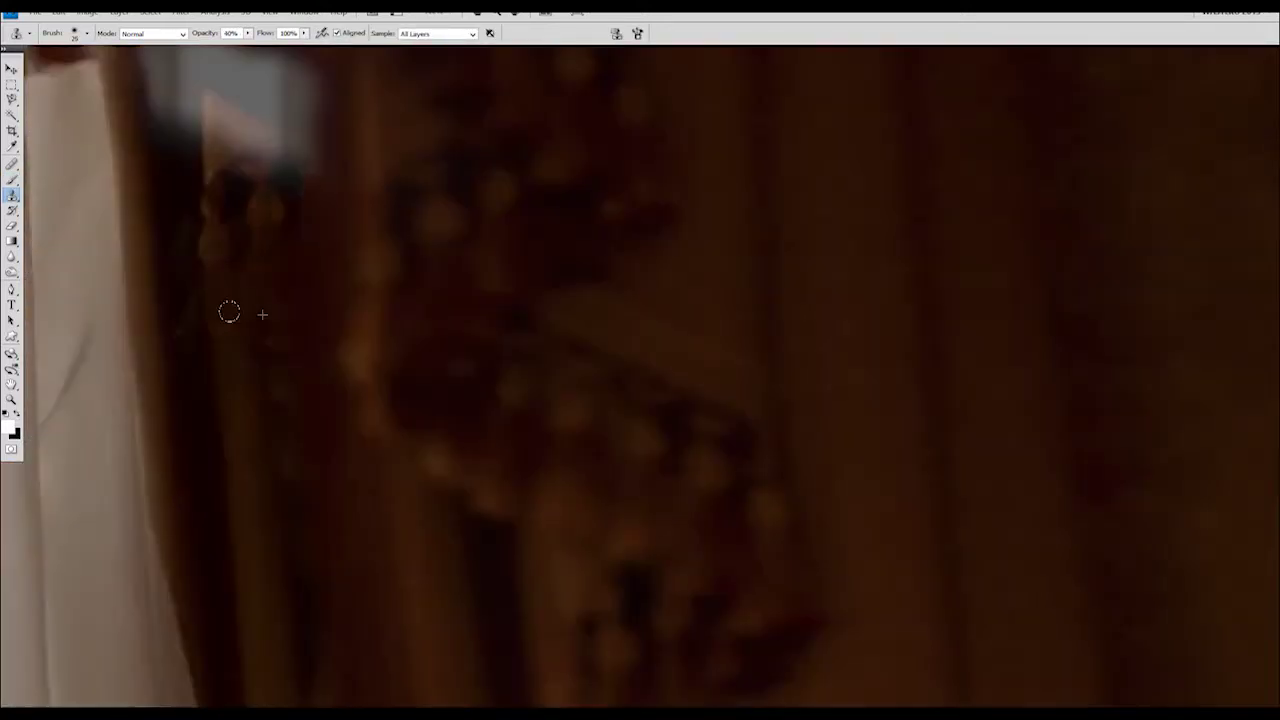
scroll(229, 313, "down", 3)
scroll(517, 423, "down", 3)
scroll(581, 428, "up", 5)
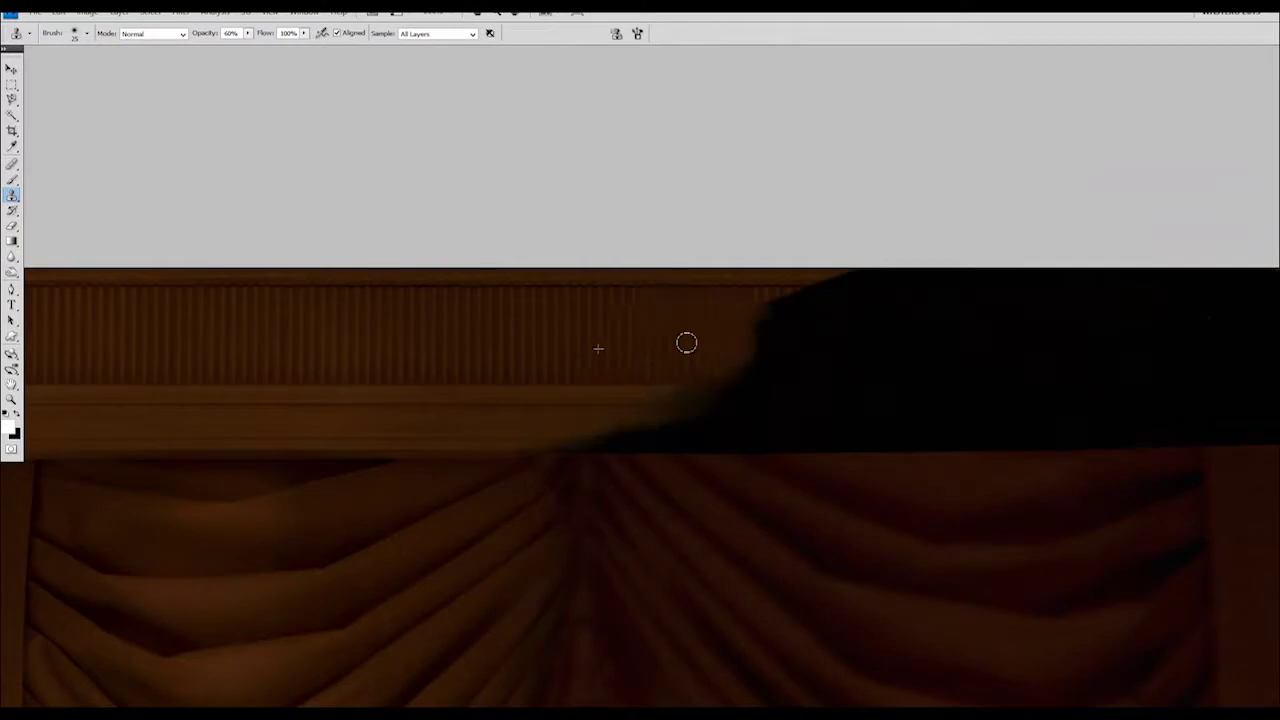
scroll(653, 287, "down", 1)
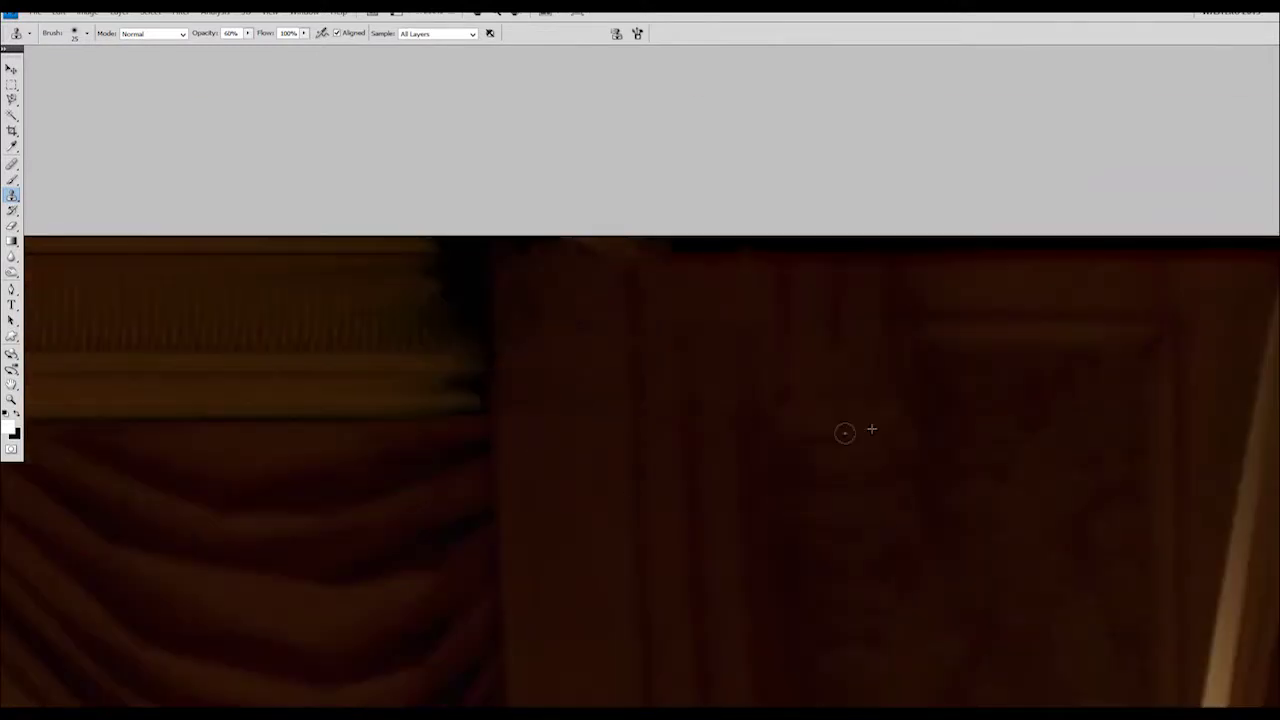
scroll(186, 323, "down", 2)
scroll(1110, 367, "down", 3)
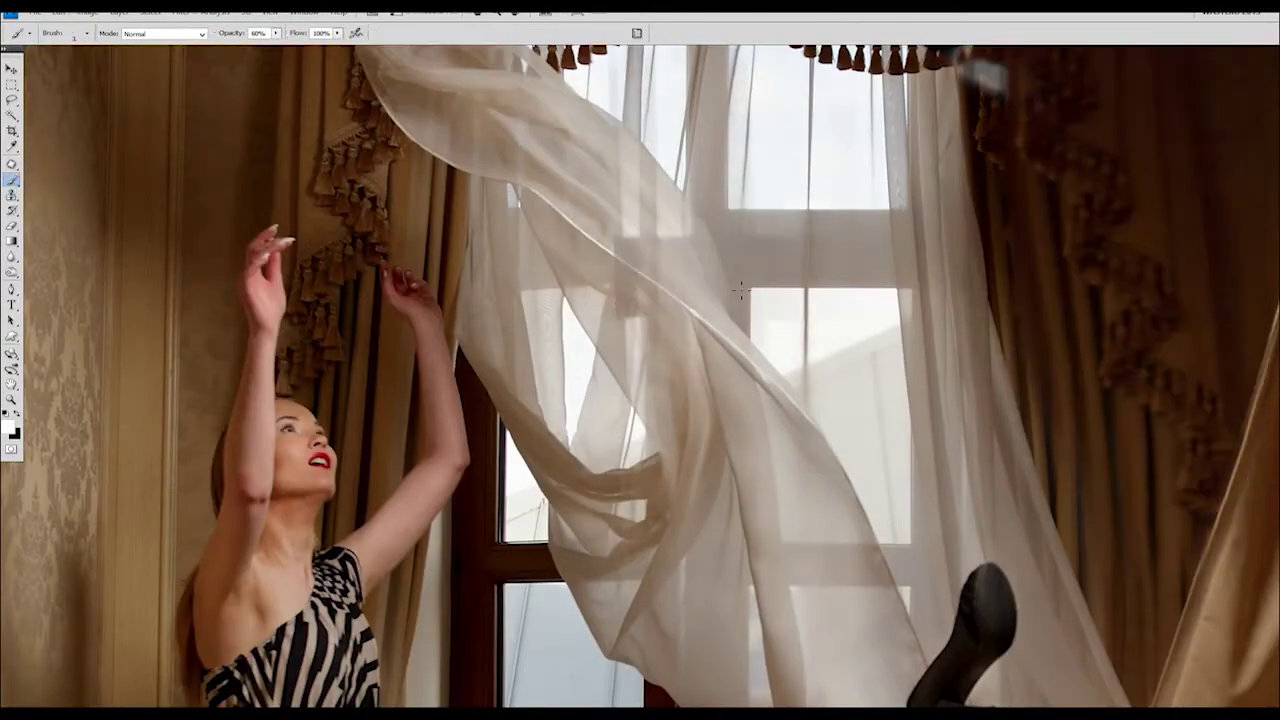
Set the Clone Stamp opacity to 80% and zoom out to see the whole photo.
key("8")
key("ctrl+0")
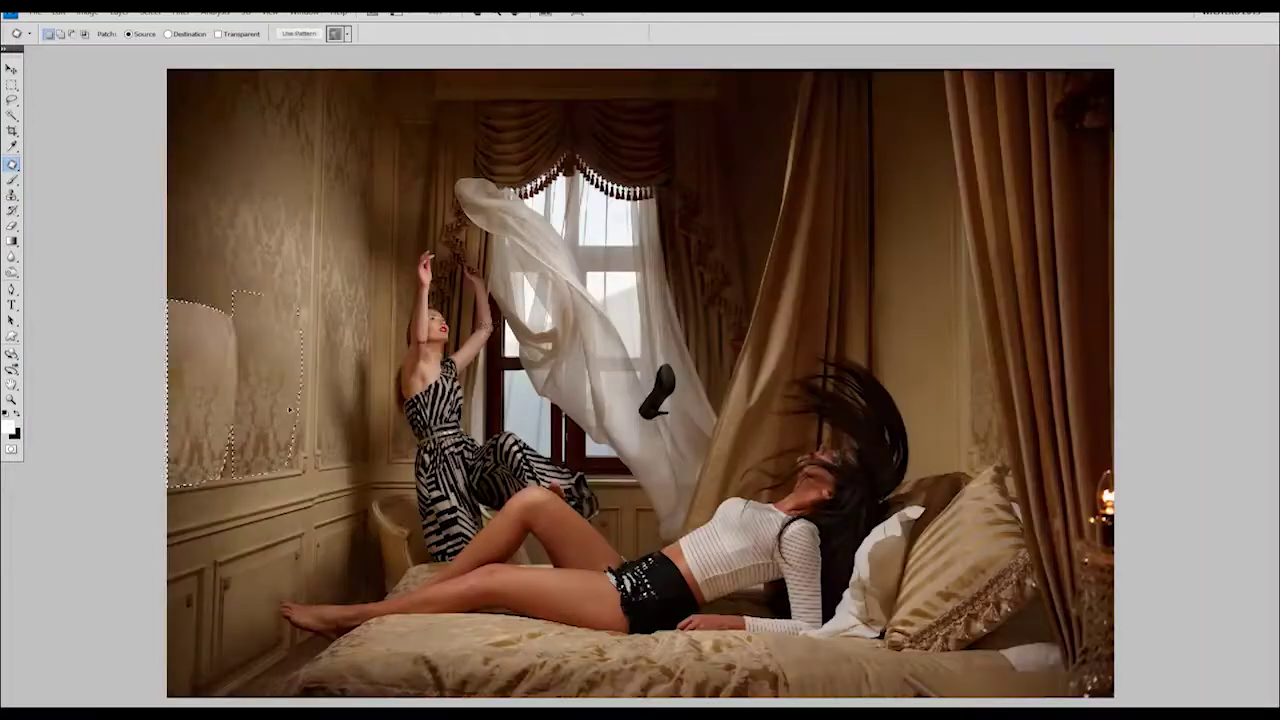
key("ctrl+minus")
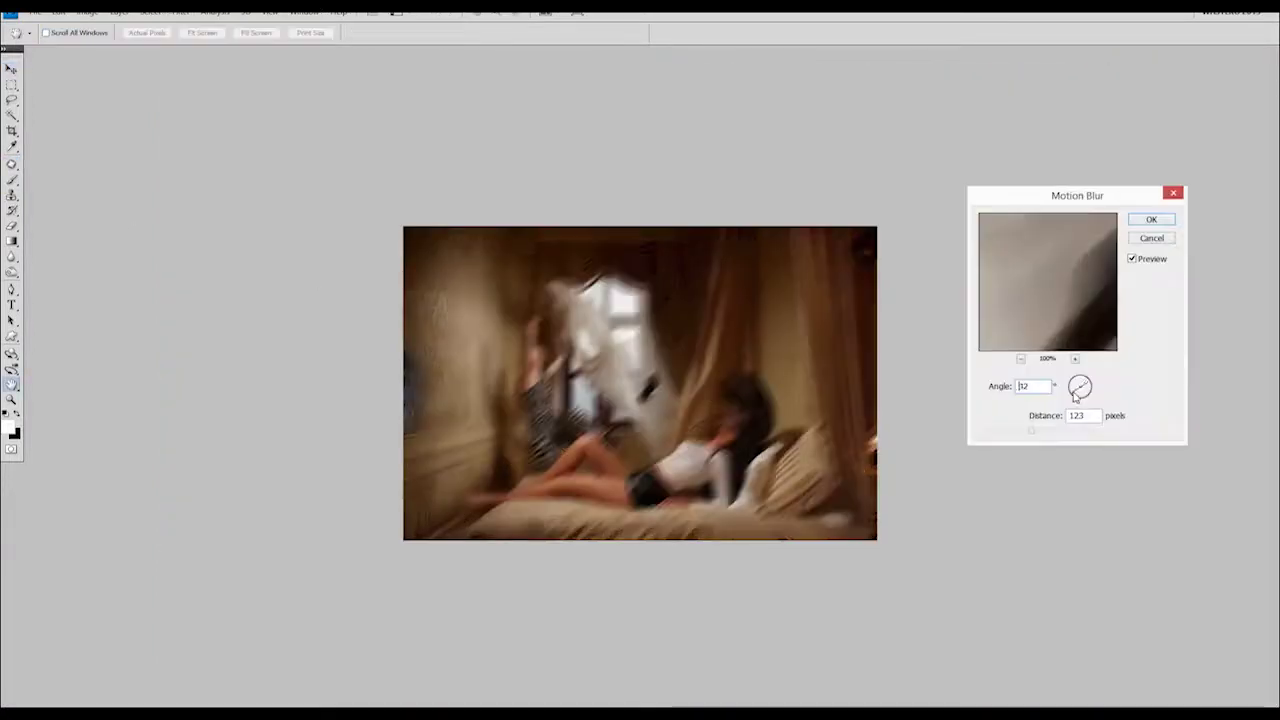